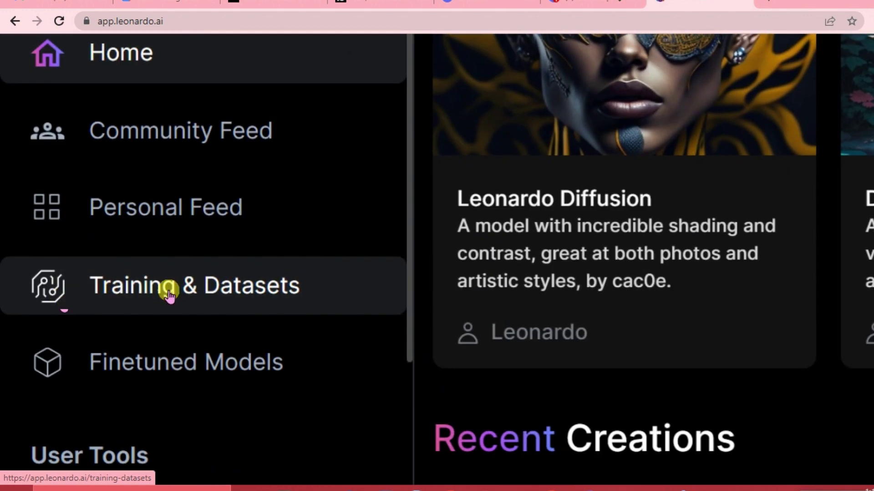
From the training area, create a dataset named 'Disney' with the description 'Disney'.
{"action": "left_click", "coordinate": [169, 292]}
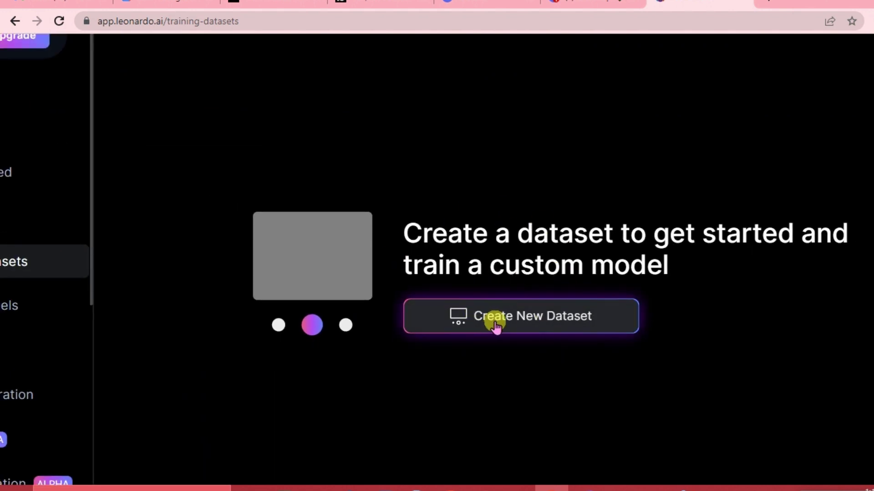
{"action": "left_click", "coordinate": [496, 323]}
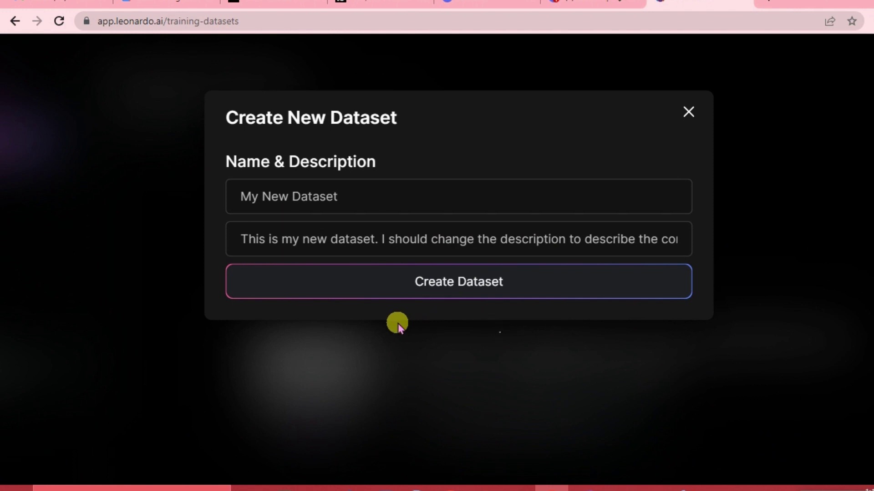
{"action": "left_click", "coordinate": [314, 193]}
{"action": "type", "text": "Disney"}
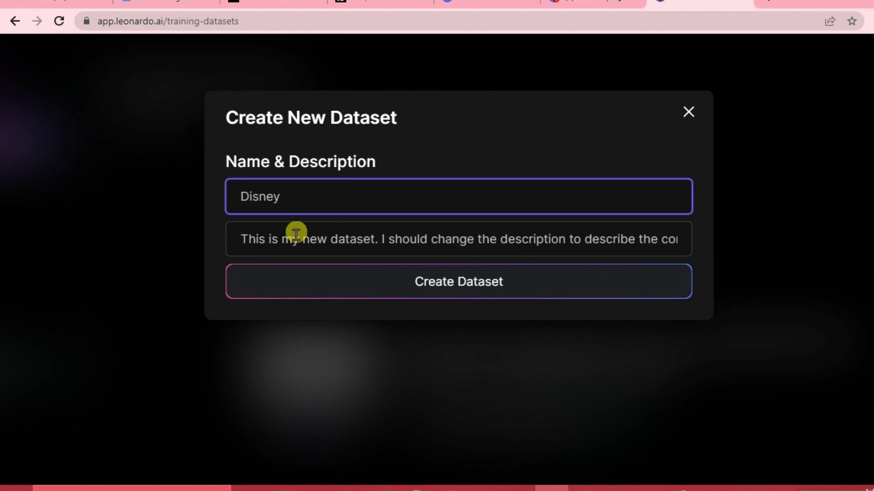
{"action": "left_click", "coordinate": [293, 240]}
{"action": "type", "text": "Disney"}
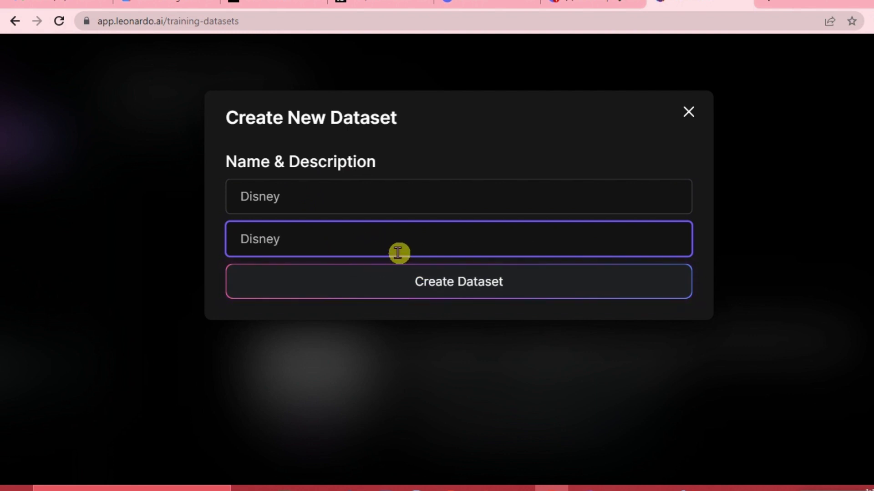
{"action": "left_click", "coordinate": [458, 295]}
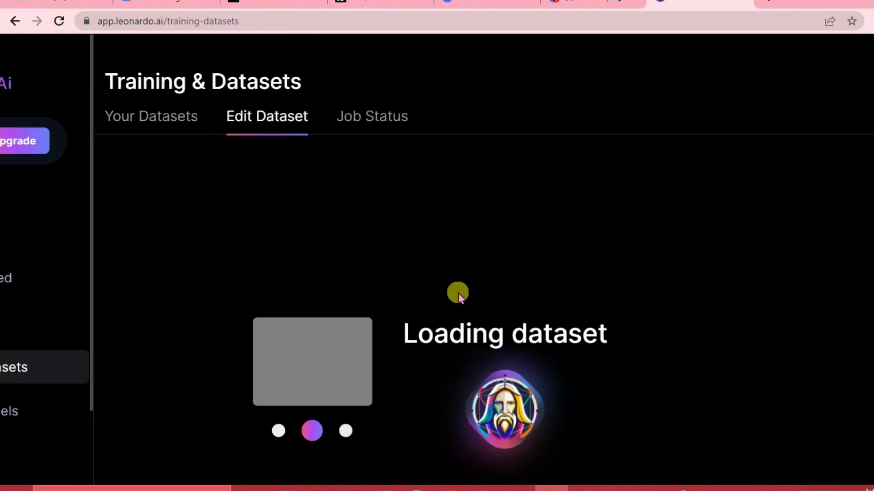
{"action": "scroll", "coordinate": [443, 330], "scroll_direction": "down", "scroll_amount": 2}
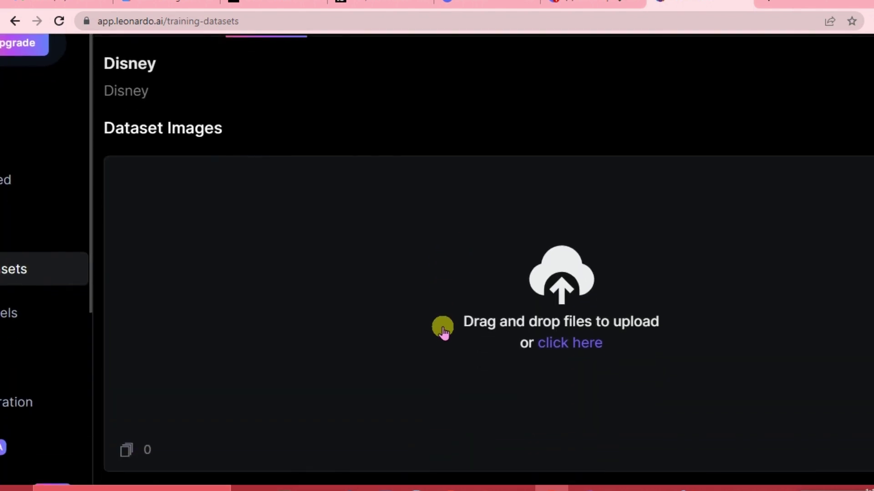
{"action": "scroll", "coordinate": [442, 330], "scroll_direction": "down", "scroll_amount": 2}
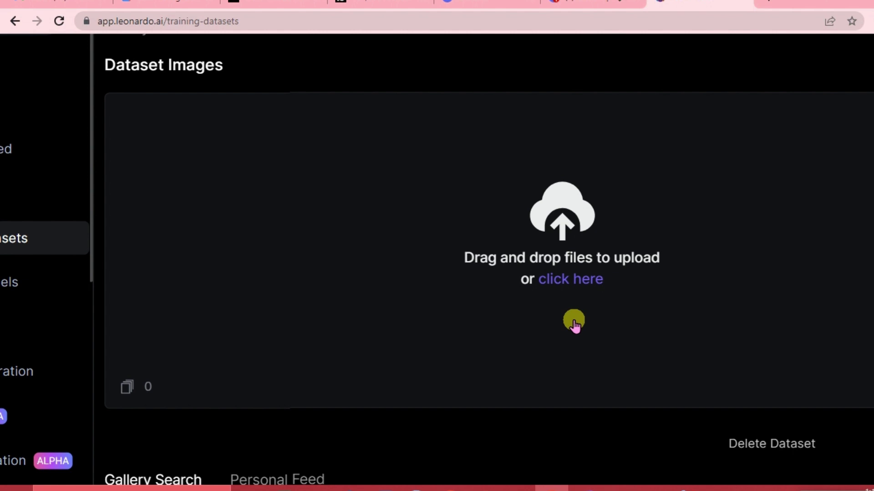
{"action": "scroll", "coordinate": [512, 344], "scroll_direction": "down", "scroll_amount": 3}
{"action": "scroll", "coordinate": [512, 345], "scroll_direction": "down", "scroll_amount": 1}
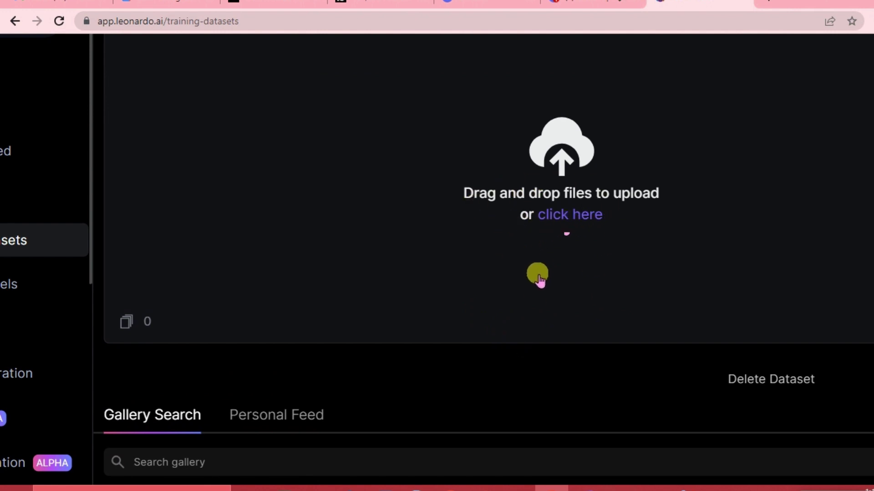
{"action": "scroll", "coordinate": [511, 331], "scroll_direction": "down", "scroll_amount": 4}
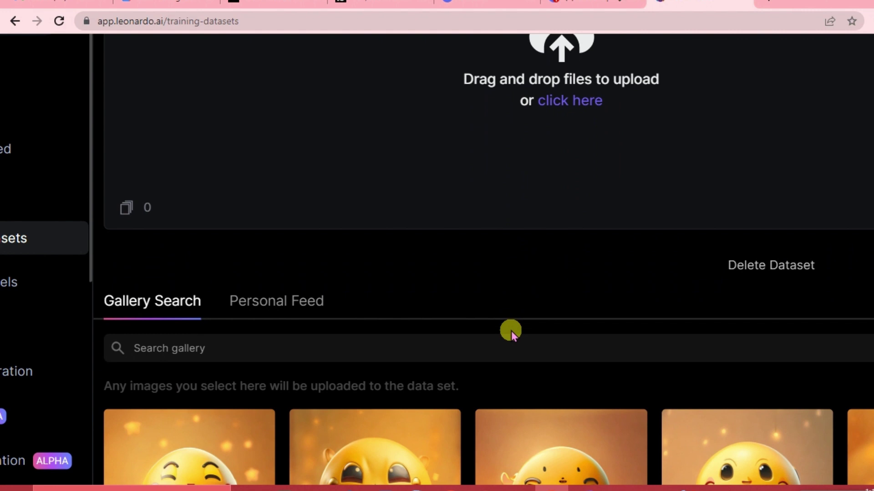
{"action": "scroll", "coordinate": [355, 356], "scroll_direction": "down", "scroll_amount": 2}
{"action": "scroll", "coordinate": [341, 382], "scroll_direction": "down", "scroll_amount": 1}
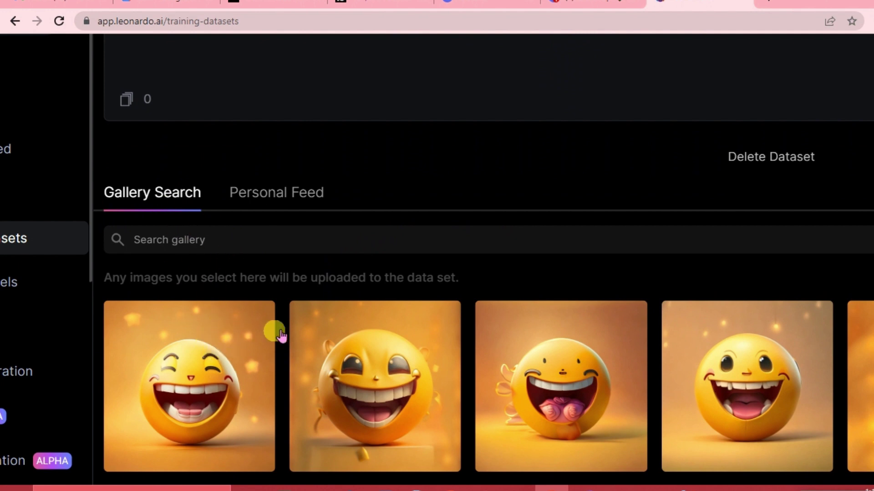
Show your own images in the Personal Feed tab below the empty Disney dataset.
{"action": "left_click", "coordinate": [268, 198]}
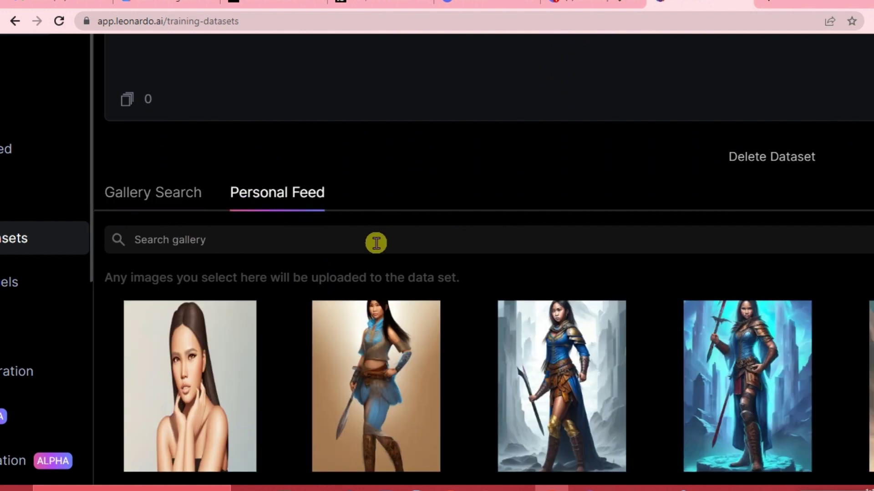
Search the public gallery for 'Princess' and add princess images to the Disney dataset.
{"action": "left_click", "coordinate": [150, 195]}
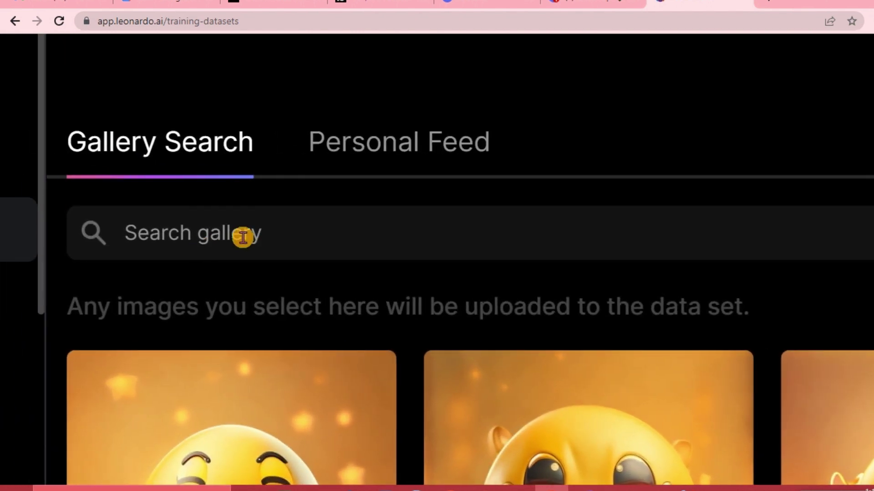
{"action": "left_click", "coordinate": [243, 237]}
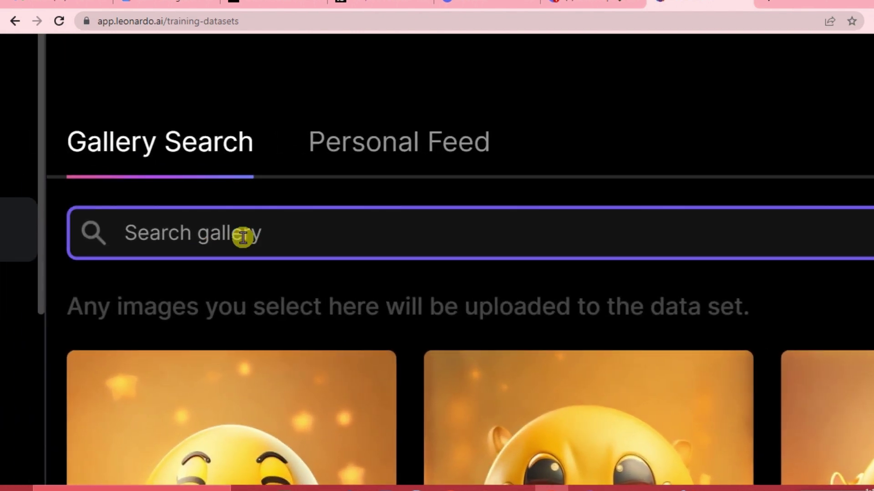
{"action": "type", "text": "Princess"}
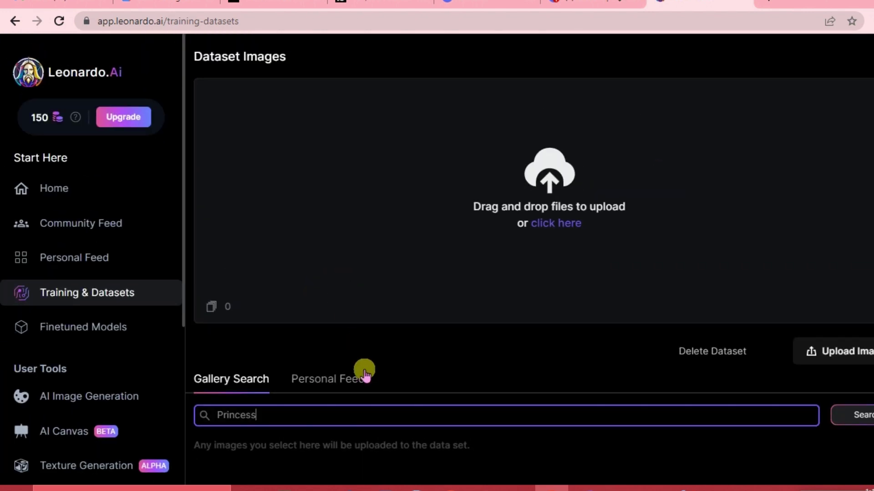
{"action": "scroll", "coordinate": [364, 372], "scroll_direction": "down", "scroll_amount": 5}
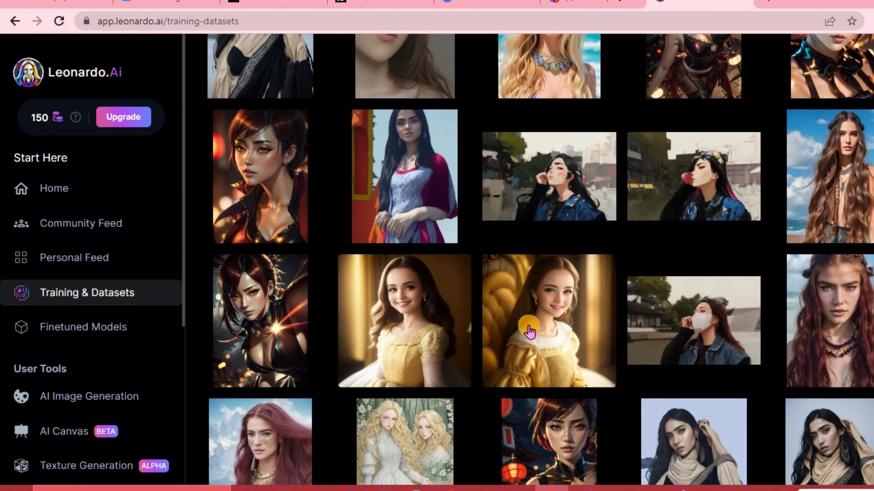
{"action": "left_click", "coordinate": [530, 328]}
{"action": "scroll", "coordinate": [844, 307], "scroll_direction": "down", "scroll_amount": 5}
{"action": "scroll", "coordinate": [585, 201], "scroll_direction": "down", "scroll_amount": 3}
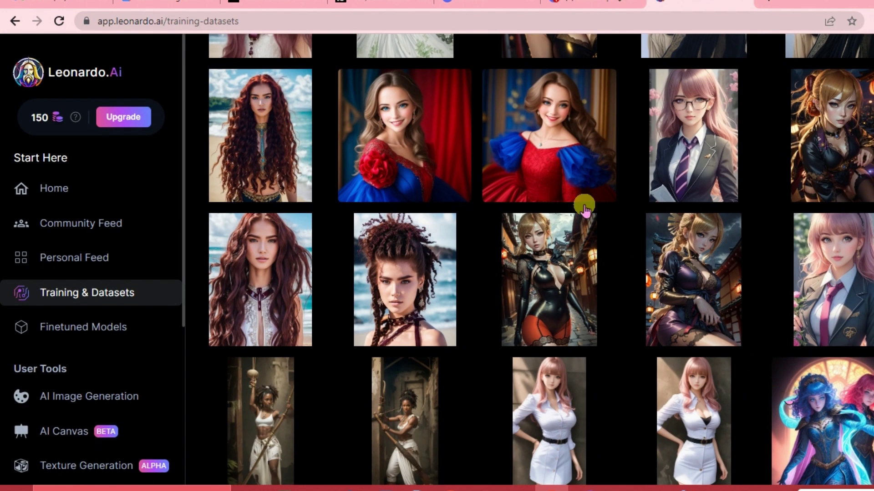
{"action": "left_click", "coordinate": [470, 148]}
{"action": "scroll", "coordinate": [557, 269], "scroll_direction": "down", "scroll_amount": 8}
{"action": "scroll", "coordinate": [556, 270], "scroll_direction": "down", "scroll_amount": 8}
{"action": "scroll", "coordinate": [512, 307], "scroll_direction": "down", "scroll_amount": 5}
{"action": "scroll", "coordinate": [645, 330], "scroll_direction": "up", "scroll_amount": 3}
{"action": "scroll", "coordinate": [645, 330], "scroll_direction": "down", "scroll_amount": 8}
{"action": "scroll", "coordinate": [645, 330], "scroll_direction": "down", "scroll_amount": 8}
{"action": "scroll", "coordinate": [644, 330], "scroll_direction": "down", "scroll_amount": 1}
{"action": "scroll", "coordinate": [645, 330], "scroll_direction": "up", "scroll_amount": 1}
{"action": "scroll", "coordinate": [645, 326], "scroll_direction": "down", "scroll_amount": 2}
{"action": "scroll", "coordinate": [645, 326], "scroll_direction": "down", "scroll_amount": 8}
{"action": "scroll", "coordinate": [645, 327], "scroll_direction": "down", "scroll_amount": 8}
{"action": "scroll", "coordinate": [650, 367], "scroll_direction": "down", "scroll_amount": 2}
{"action": "scroll", "coordinate": [650, 368], "scroll_direction": "down", "scroll_amount": 8}
{"action": "scroll", "coordinate": [595, 367], "scroll_direction": "down", "scroll_amount": 8}
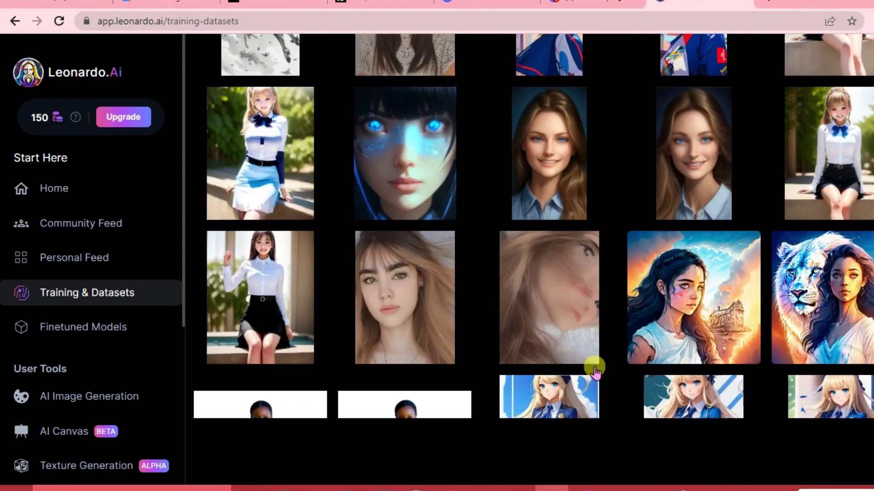
{"action": "scroll", "coordinate": [594, 368], "scroll_direction": "down", "scroll_amount": 2}
{"action": "scroll", "coordinate": [594, 367], "scroll_direction": "up", "scroll_amount": 1}
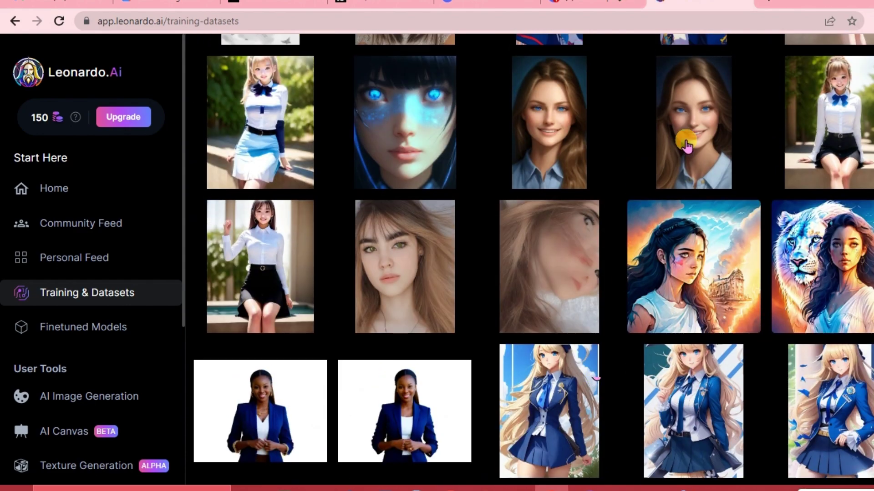
{"action": "scroll", "coordinate": [686, 143], "scroll_direction": "up", "scroll_amount": 8}
{"action": "scroll", "coordinate": [638, 159], "scroll_direction": "up", "scroll_amount": 8}
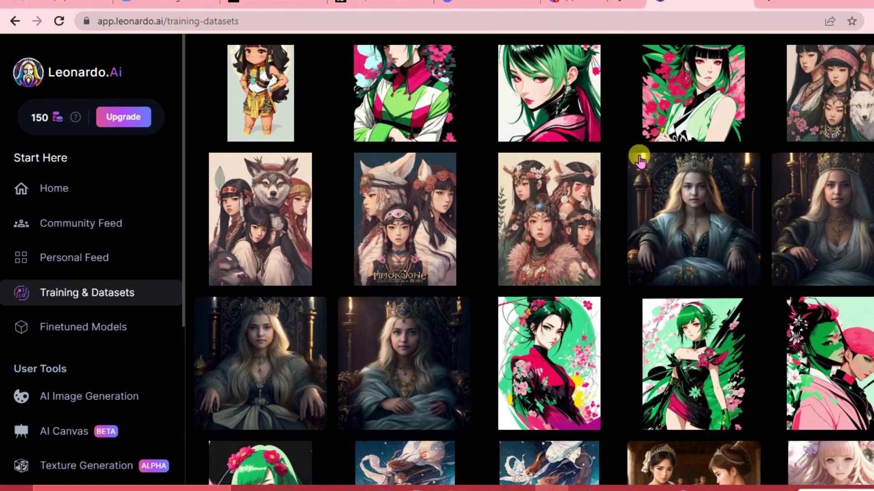
{"action": "scroll", "coordinate": [640, 158], "scroll_direction": "up", "scroll_amount": 8}
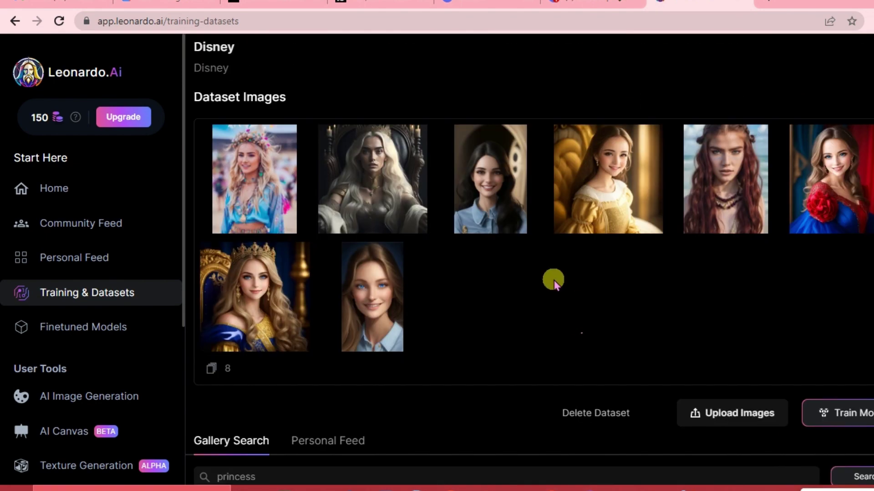
{"action": "scroll", "coordinate": [431, 355], "scroll_direction": "down", "scroll_amount": 2}
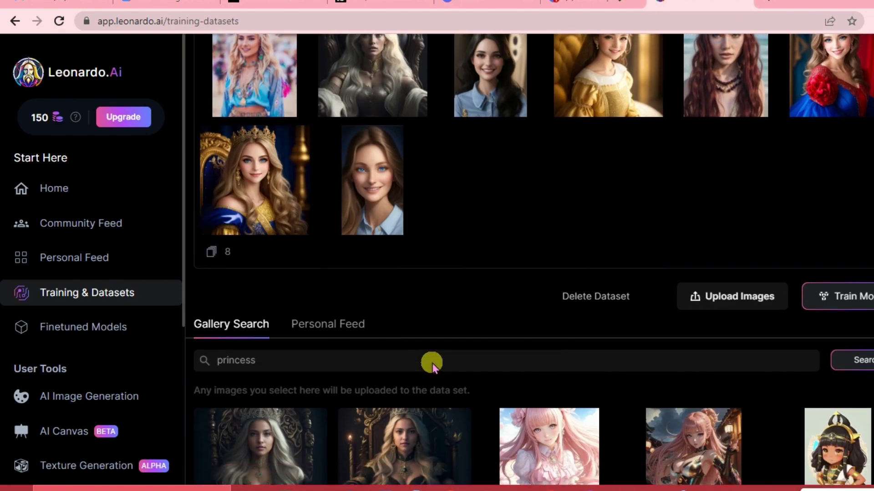
{"action": "scroll", "coordinate": [444, 207], "scroll_direction": "up", "scroll_amount": 2}
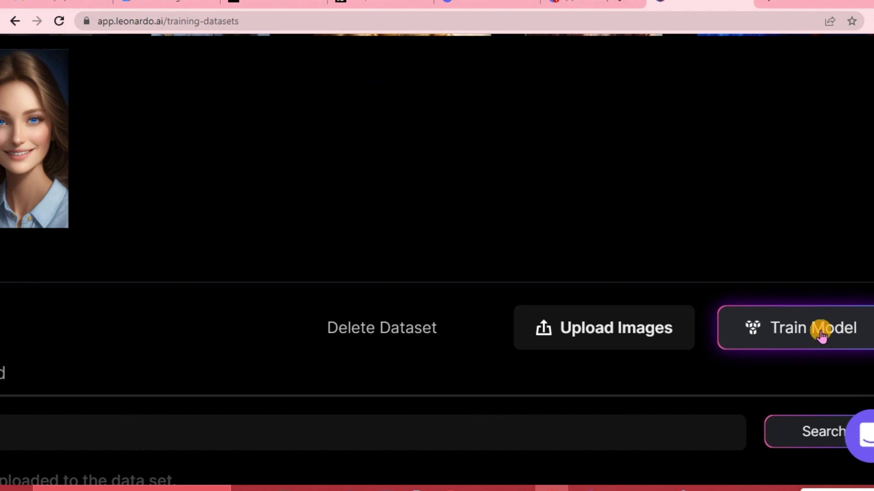
Train the Disney model with model description 'Disney' and instance prompt 'Disney'.
{"action": "left_click", "coordinate": [821, 332]}
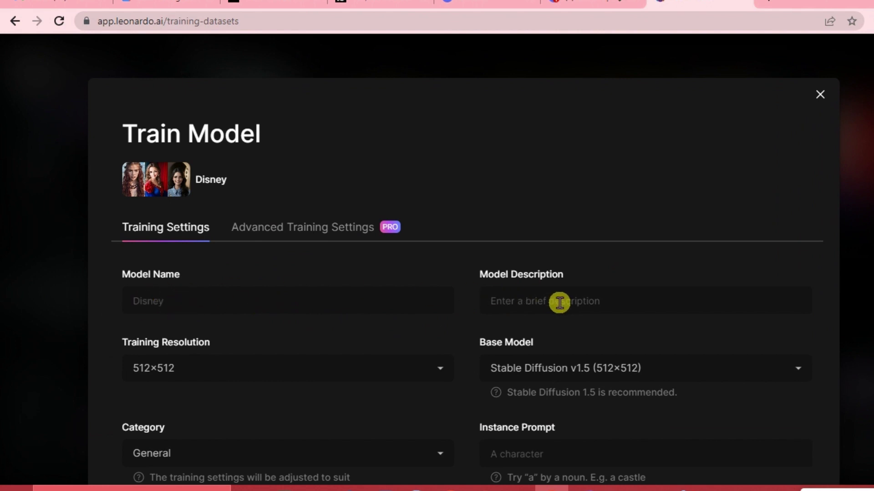
{"action": "left_click", "coordinate": [526, 301]}
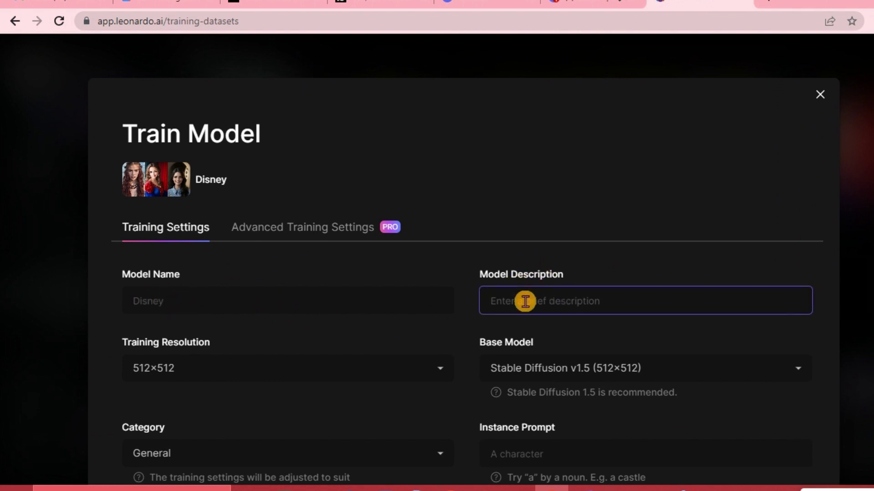
{"action": "type", "text": "Disney"}
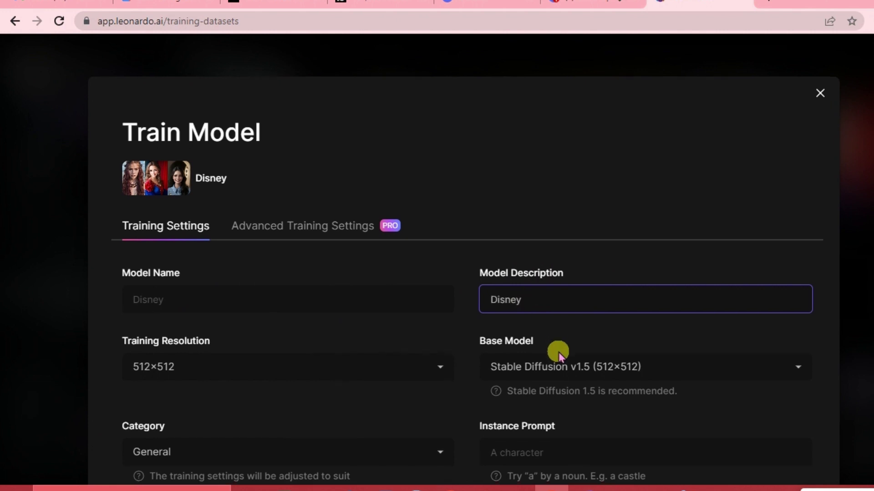
{"action": "scroll", "coordinate": [526, 301], "scroll_direction": "down", "scroll_amount": 2}
{"action": "left_click", "coordinate": [532, 335]}
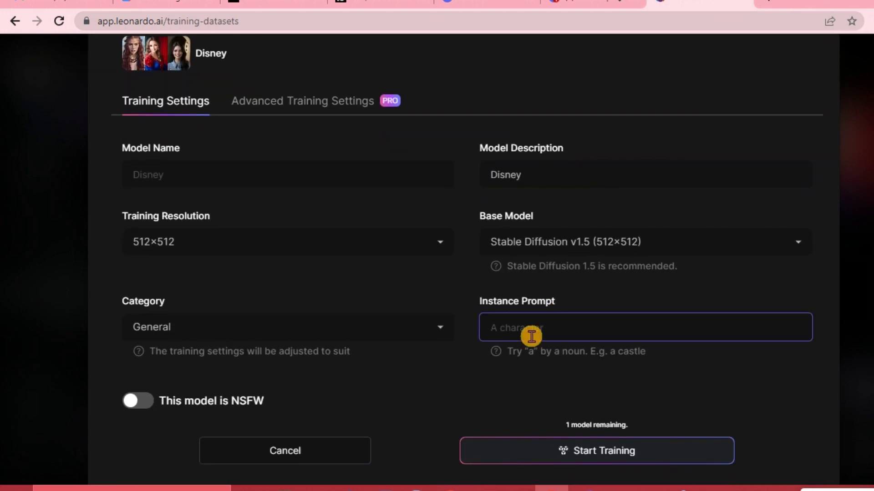
{"action": "type", "text": "Disney"}
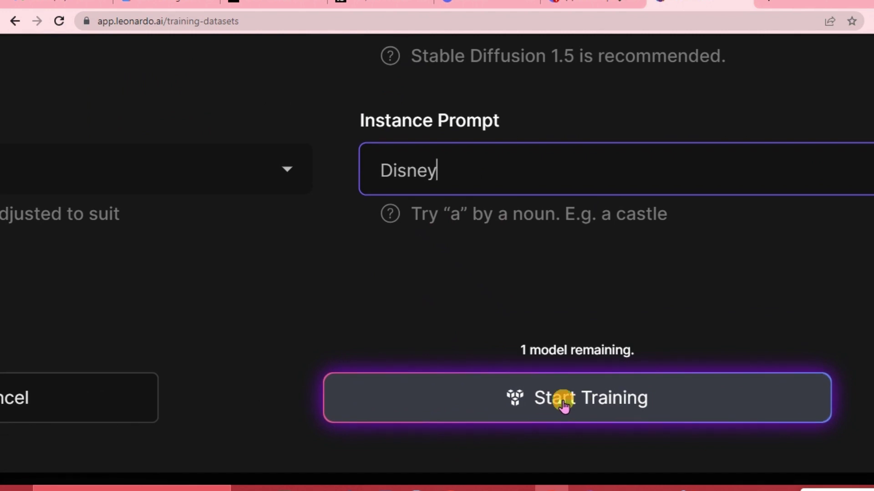
{"action": "left_click", "coordinate": [564, 403]}
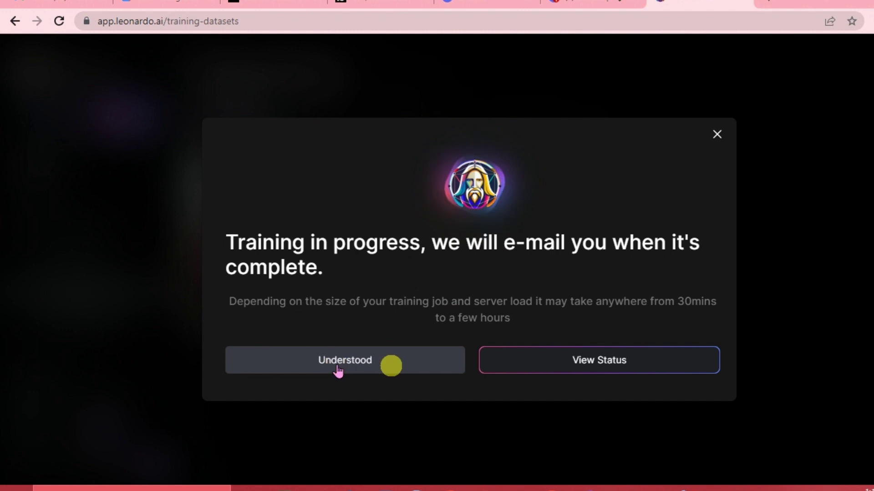
Dismiss the training notice, list Your Models under Finetuned Models, and save Disney's settings unchanged.
{"action": "left_click", "coordinate": [617, 359]}
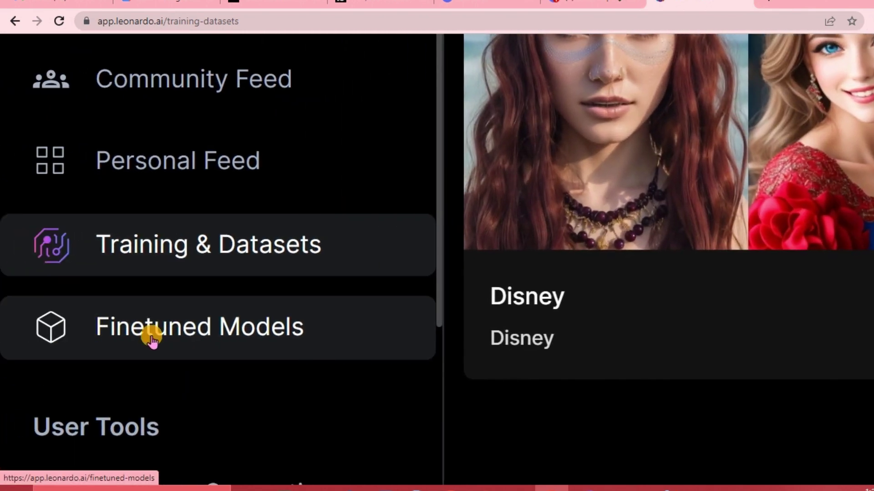
{"action": "left_click", "coordinate": [95, 329]}
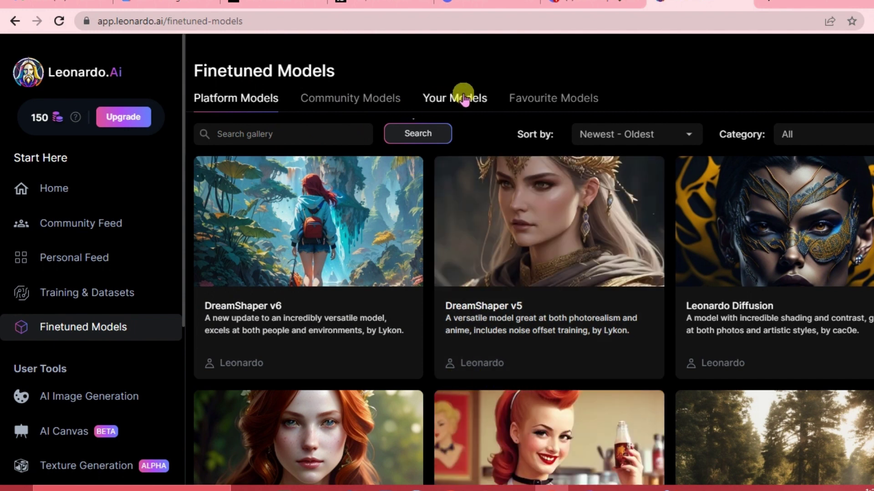
{"action": "left_click", "coordinate": [464, 95]}
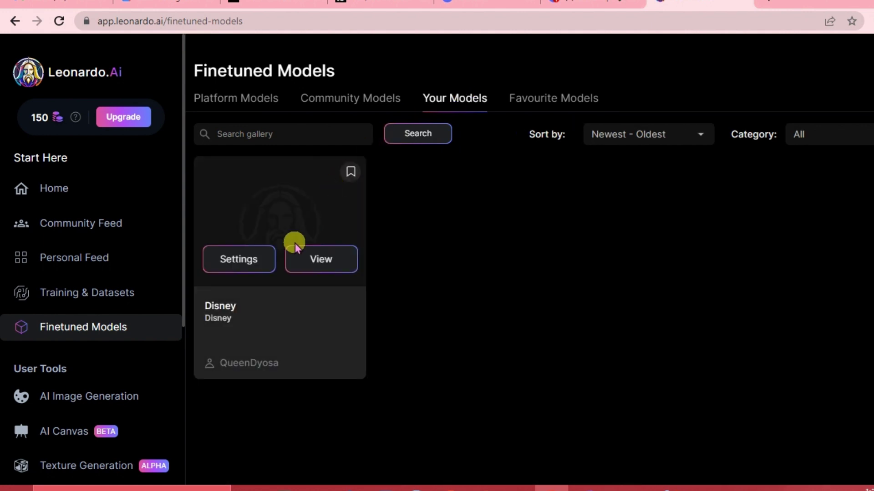
{"action": "left_click", "coordinate": [239, 260]}
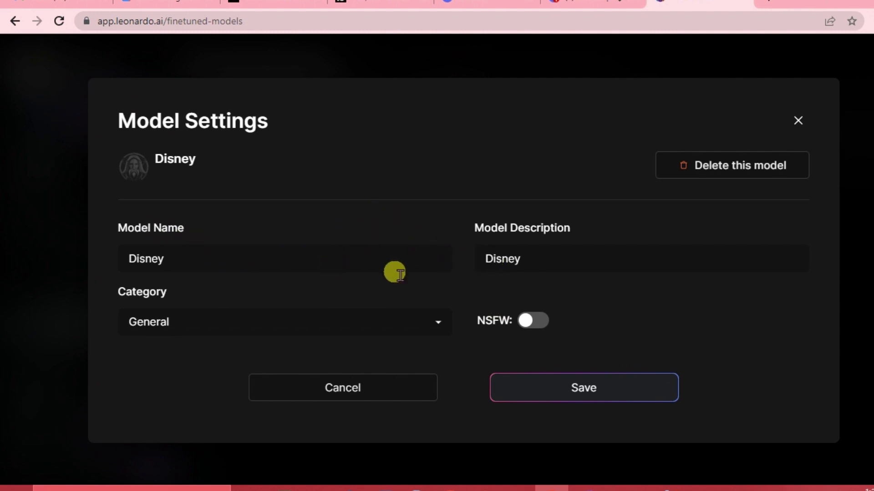
{"action": "left_click", "coordinate": [545, 387]}
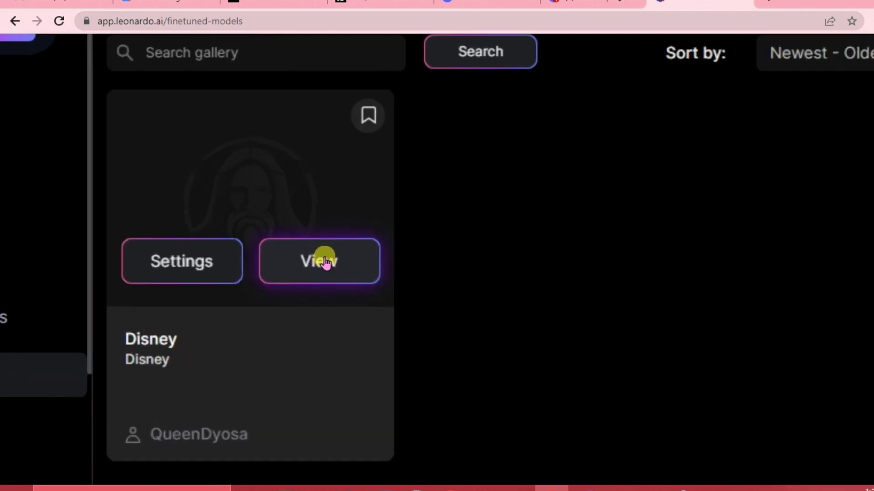
Open the Disney model's details and launch the generation tool with it.
{"action": "left_click", "coordinate": [321, 258]}
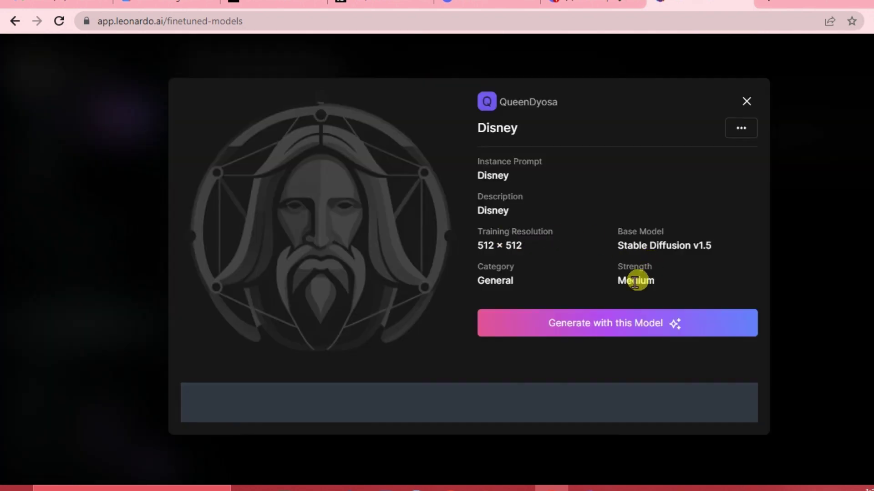
{"action": "left_click", "coordinate": [594, 330]}
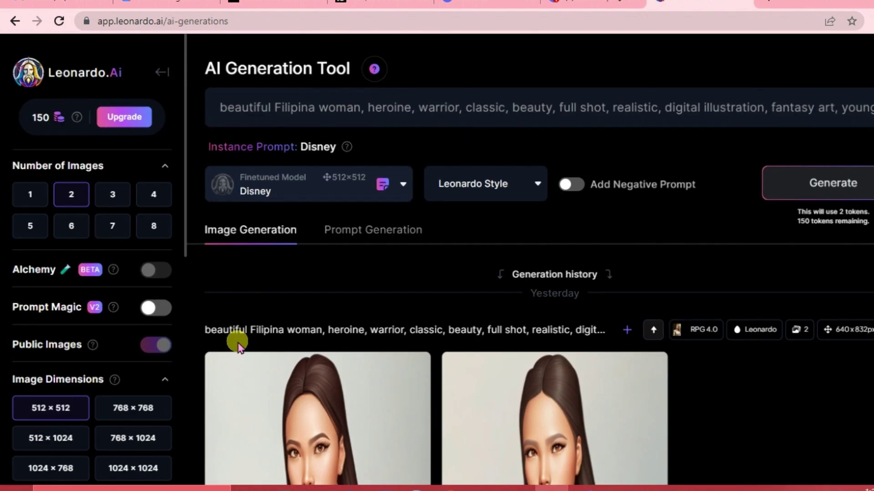
{"action": "scroll", "coordinate": [236, 344], "scroll_direction": "down", "scroll_amount": 1}
{"action": "scroll", "coordinate": [107, 386], "scroll_direction": "down", "scroll_amount": 3}
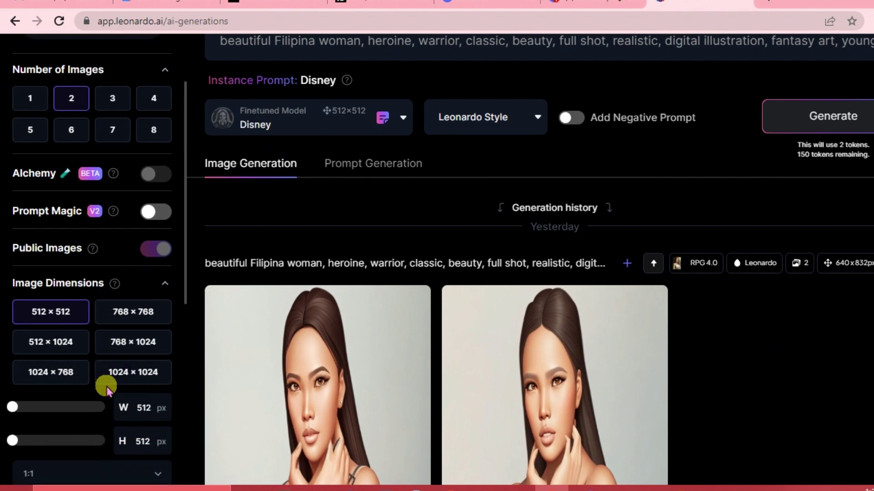
{"action": "scroll", "coordinate": [107, 386], "scroll_direction": "down", "scroll_amount": 3}
{"action": "scroll", "coordinate": [107, 386], "scroll_direction": "down", "scroll_amount": 3}
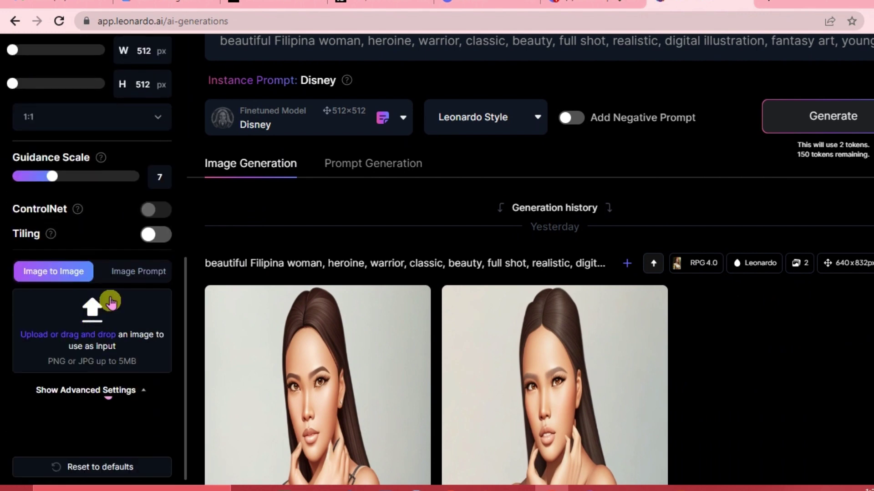
{"action": "scroll", "coordinate": [109, 286], "scroll_direction": "up", "scroll_amount": 1}
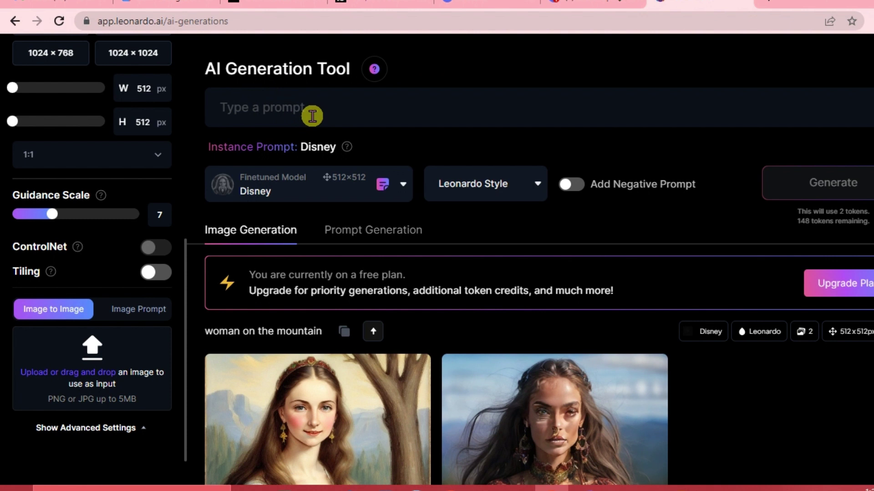
Generate two 512×512 'woman on a chair' images with Disney as the finetuned model.
{"action": "left_click", "coordinate": [312, 115]}
{"action": "type", "text": "woman on a chair"}
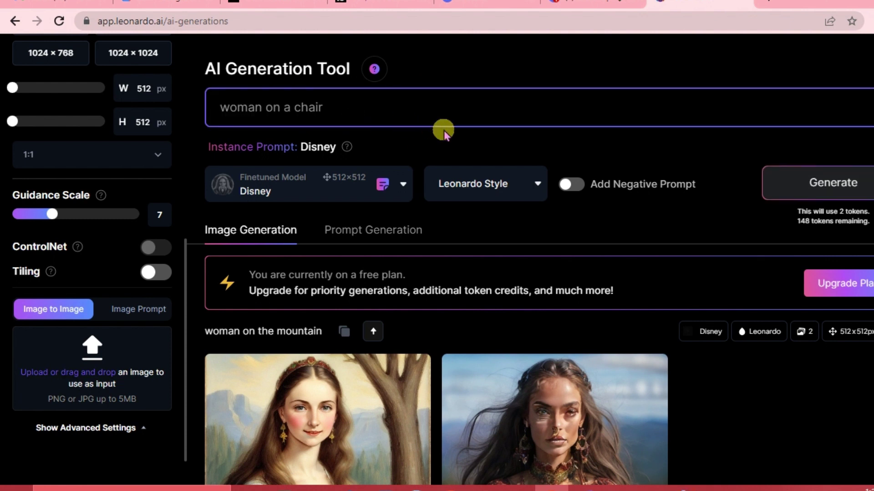
{"action": "left_click", "coordinate": [393, 184]}
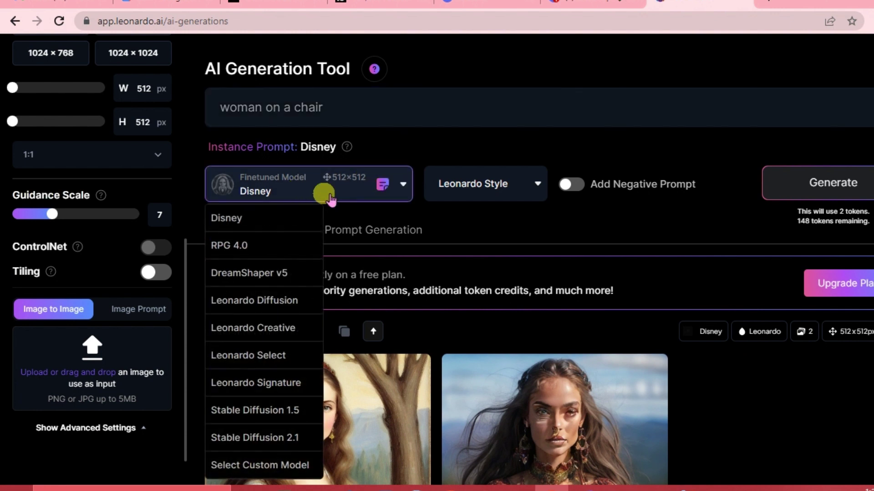
{"action": "left_click", "coordinate": [257, 225]}
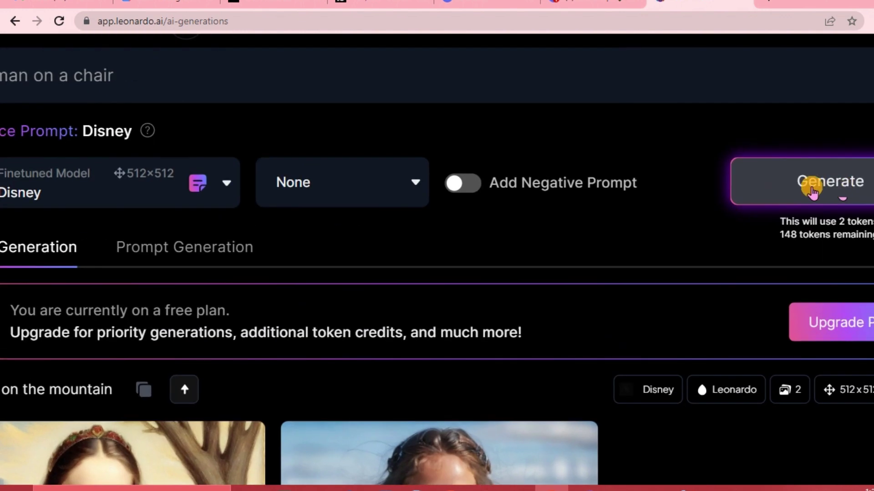
{"action": "left_click", "coordinate": [810, 190]}
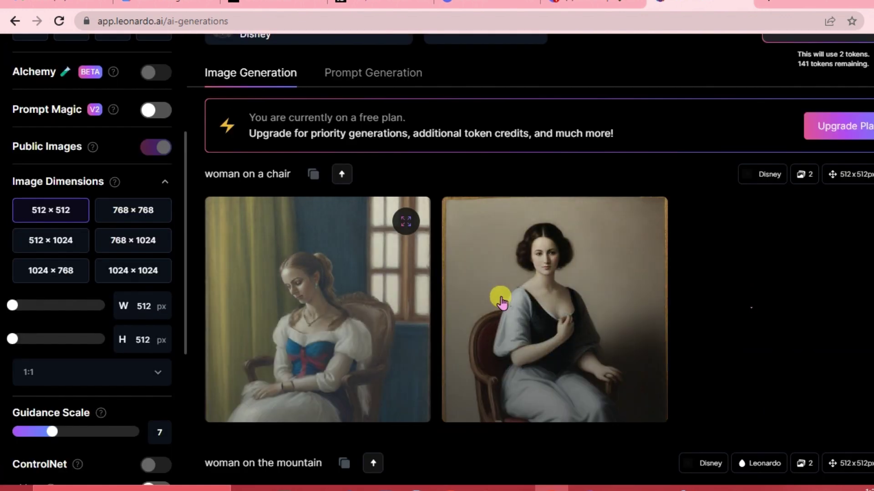
{"action": "mouse_move", "coordinate": [554, 310]}
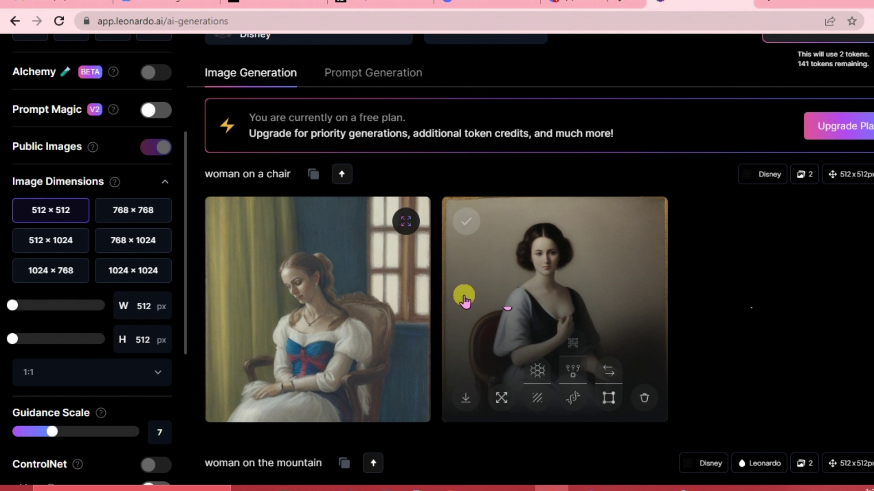
{"action": "scroll", "coordinate": [471, 273], "scroll_direction": "up", "scroll_amount": 1}
{"action": "scroll", "coordinate": [314, 119], "scroll_direction": "up", "scroll_amount": 1}
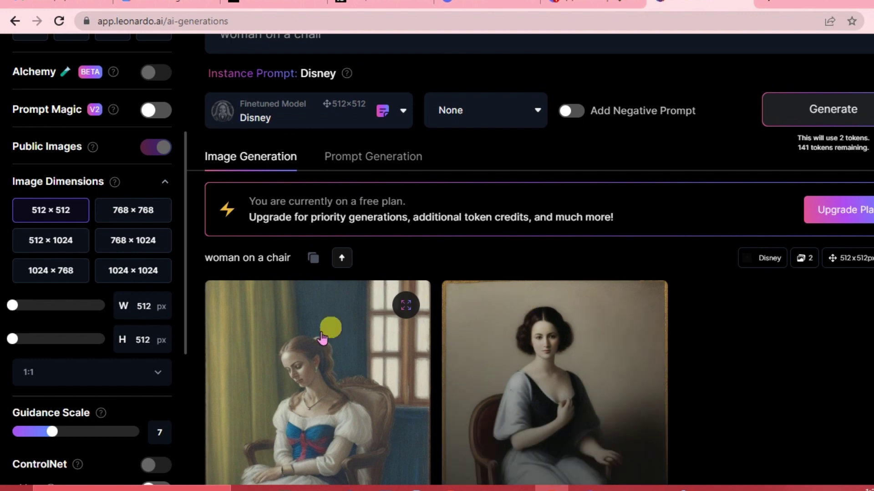
{"action": "scroll", "coordinate": [103, 353], "scroll_direction": "down", "scroll_amount": 5}
{"action": "scroll", "coordinate": [102, 353], "scroll_direction": "up", "scroll_amount": 1}
{"action": "scroll", "coordinate": [96, 396], "scroll_direction": "down", "scroll_amount": 1}
{"action": "scroll", "coordinate": [94, 403], "scroll_direction": "up", "scroll_amount": 6}
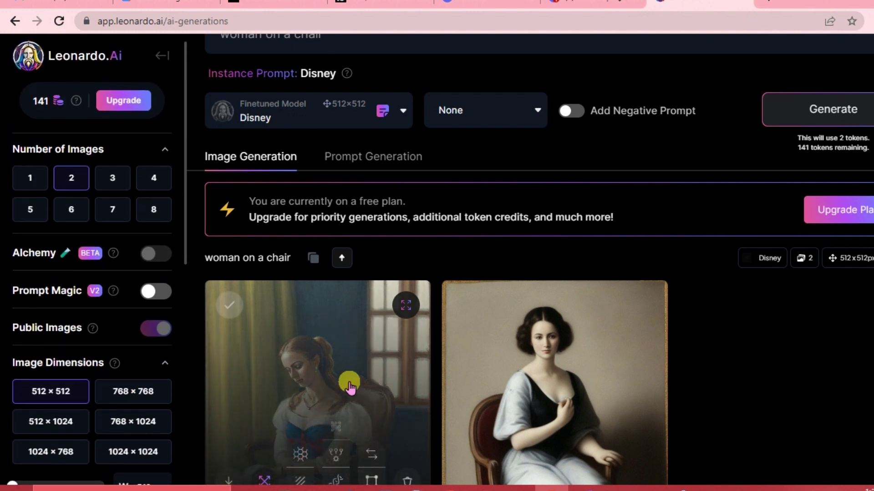